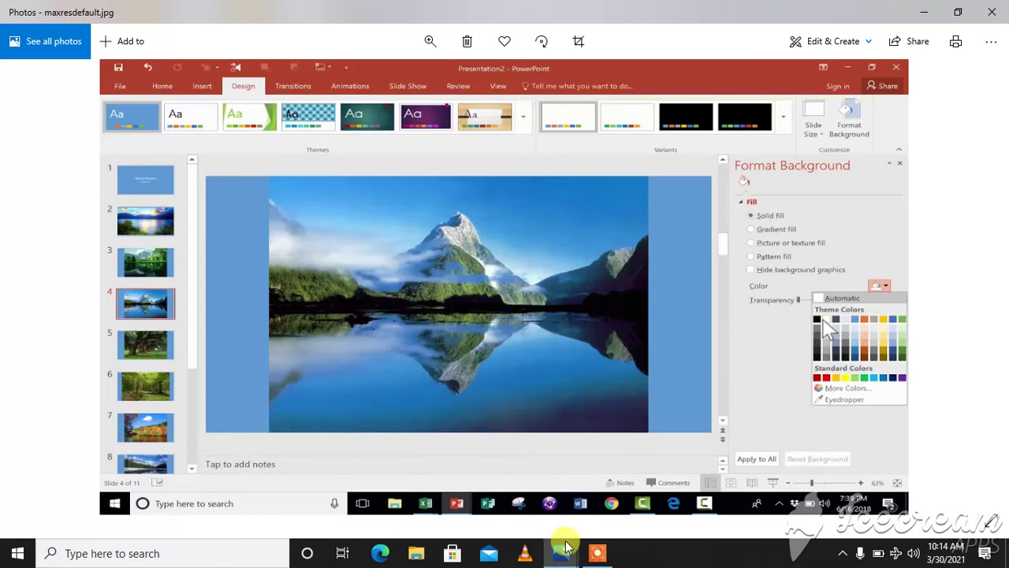
Step: Show How-many-slides.jpg, the 'HOW MANY SLIDES?' graphic, in Photos
{"action": "left_click", "coordinate": [597, 556]}
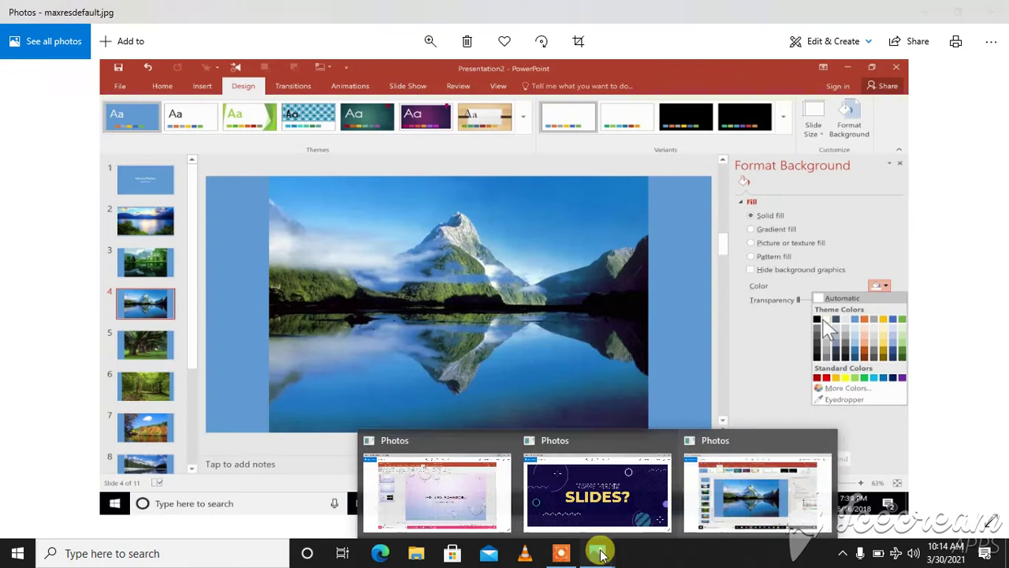
{"action": "left_click", "coordinate": [605, 505]}
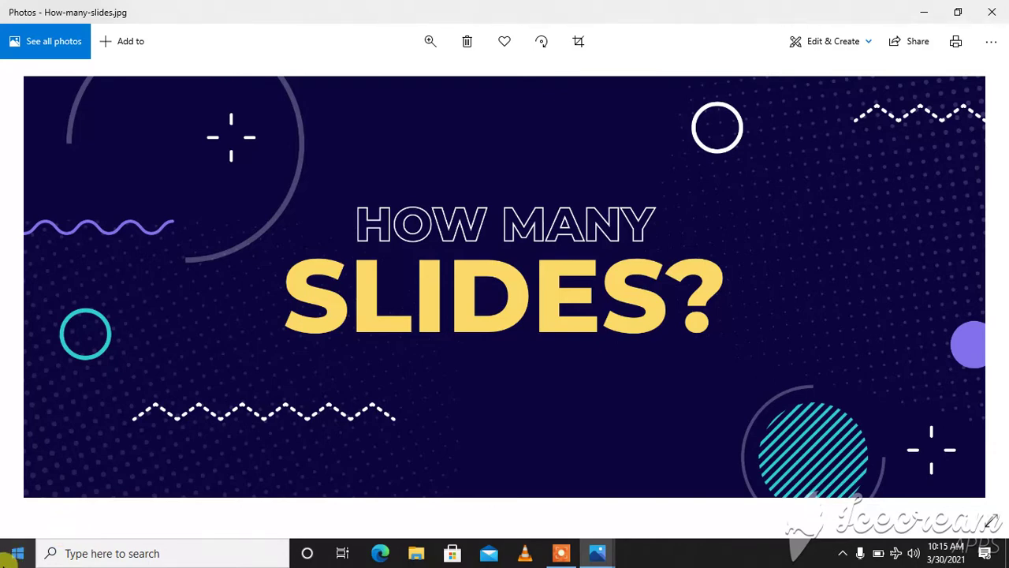
Step: Launch PowerPoint 2013 from the Microsoft Office 2013 folder in the Start menu's app list
{"action": "left_click", "coordinate": [11, 555]}
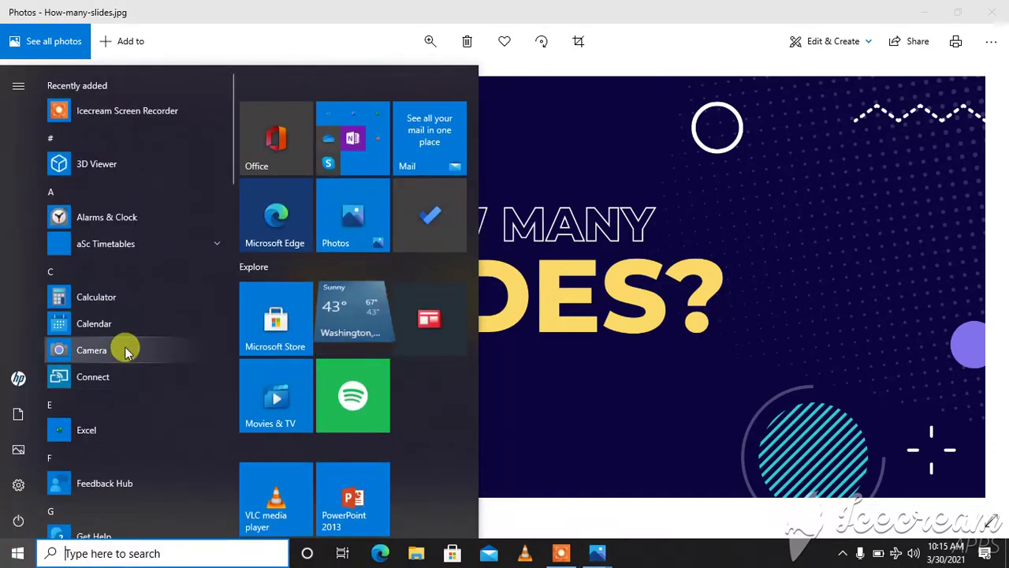
{"action": "scroll", "coordinate": [125, 349], "scroll_direction": "down", "scroll_amount": 3}
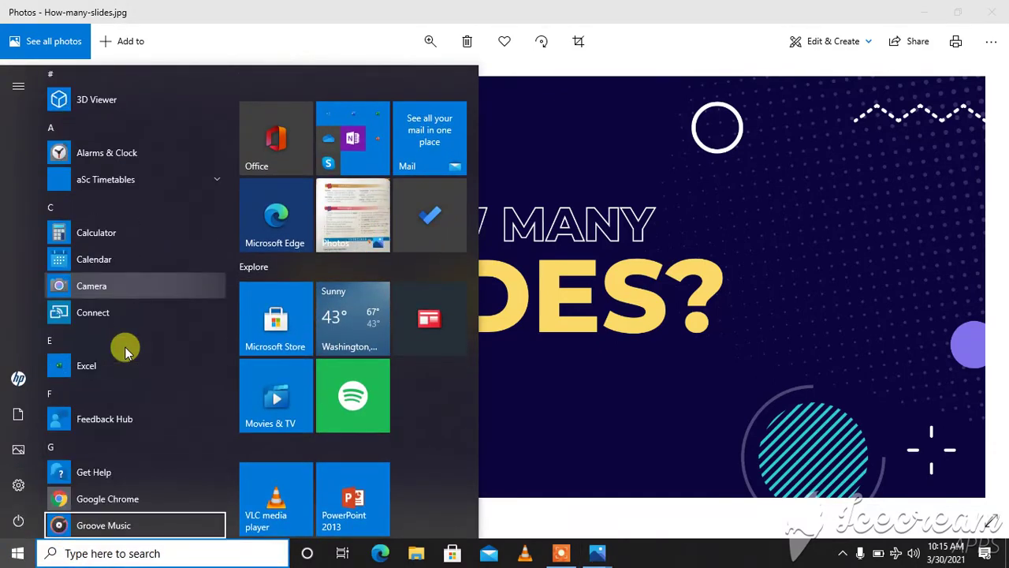
{"action": "key", "text": "Down"}
{"action": "key", "text": "Down"}
{"action": "key", "text": "Down"}
{"action": "key", "text": "Down"}
{"action": "key", "text": "Down"}
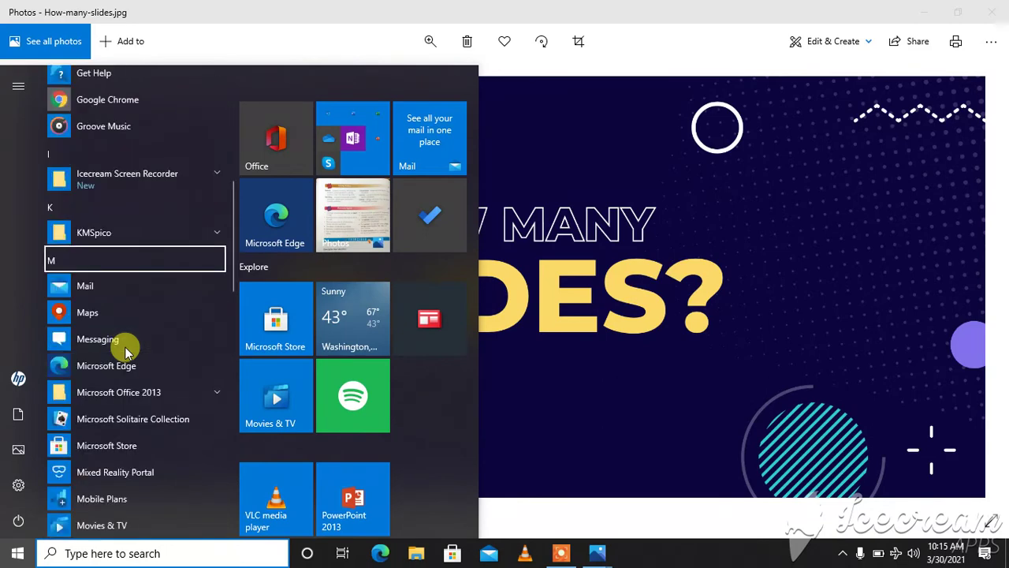
{"action": "key", "text": "Down"}
{"action": "key", "text": "Down"}
{"action": "key", "text": "Down"}
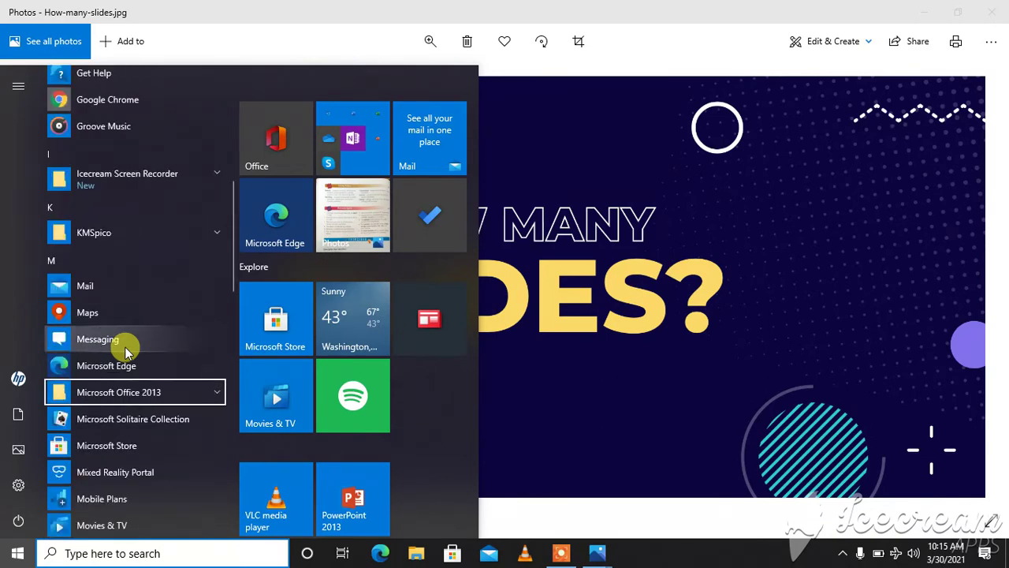
{"action": "key", "text": "Return"}
{"action": "key", "text": "Down"}
{"action": "key", "text": "Down"}
{"action": "key", "text": "Down"}
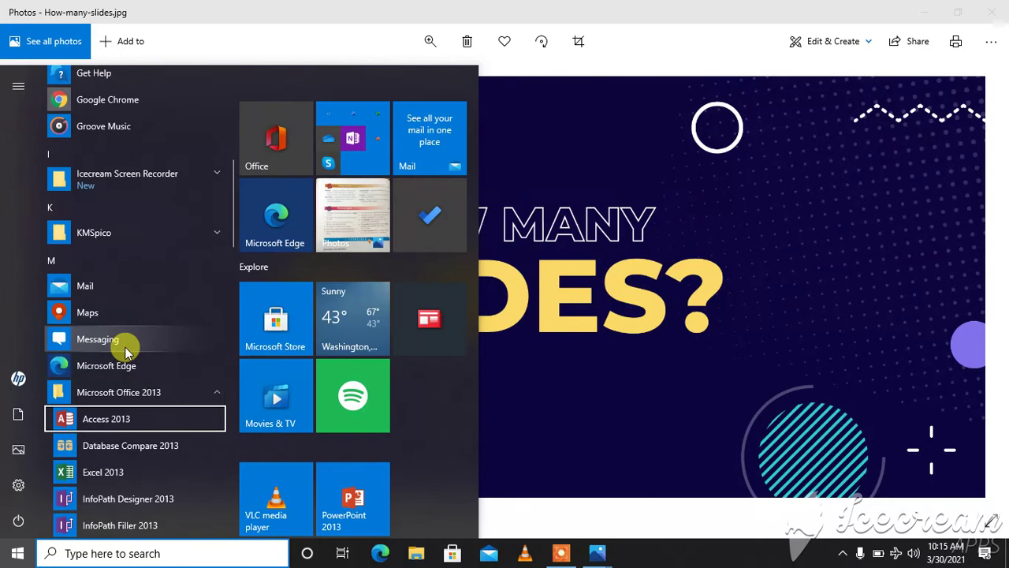
{"action": "key", "text": "Down"}
{"action": "key", "text": "Down"}
{"action": "key", "text": "Down"}
{"action": "key", "text": "Down"}
{"action": "key", "text": "Down"}
{"action": "key", "text": "Down"}
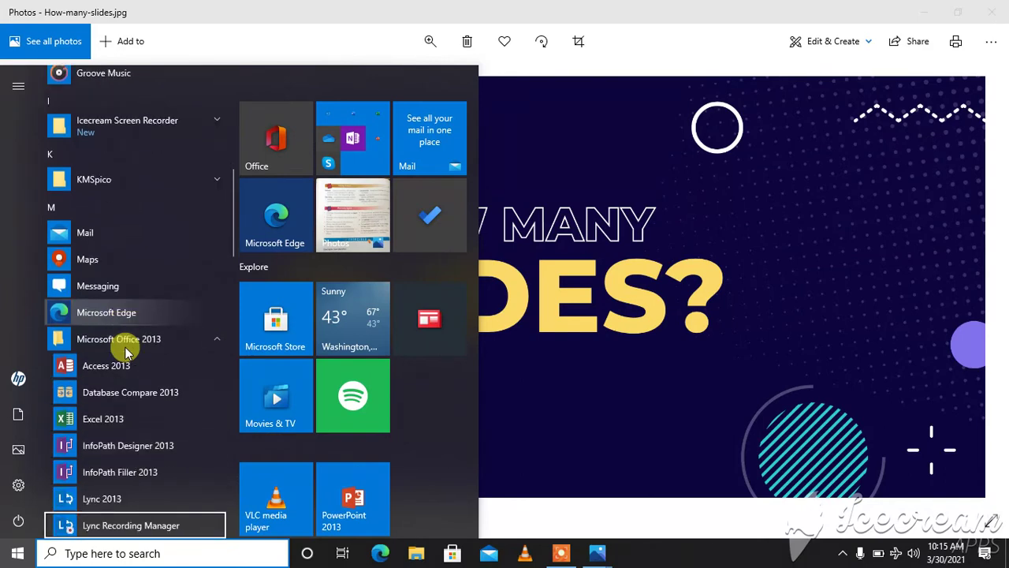
{"action": "key", "text": "Down"}
{"action": "key", "text": "Down"}
{"action": "key", "text": "Down"}
{"action": "key", "text": "Down"}
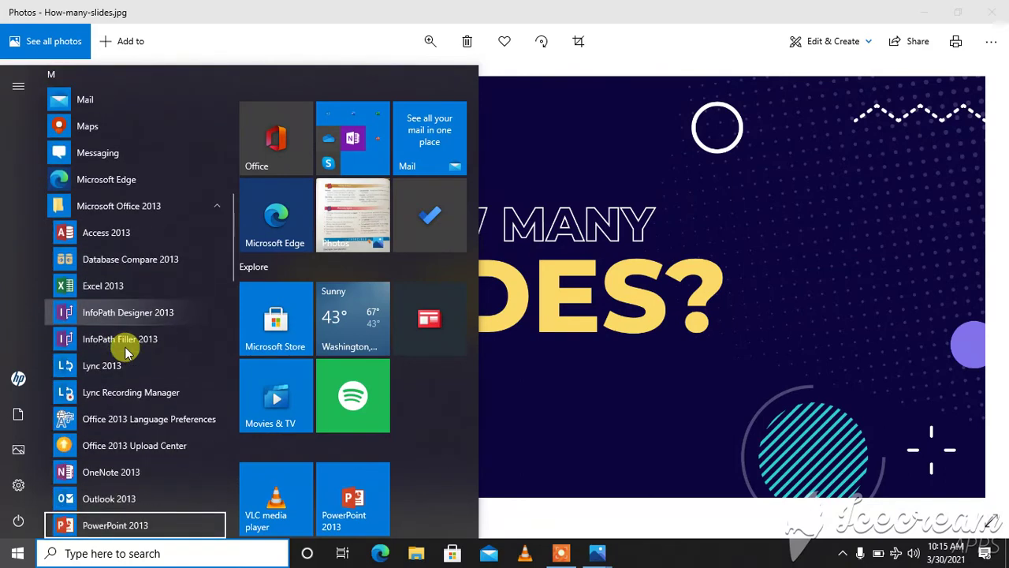
{"action": "key", "text": "Up"}
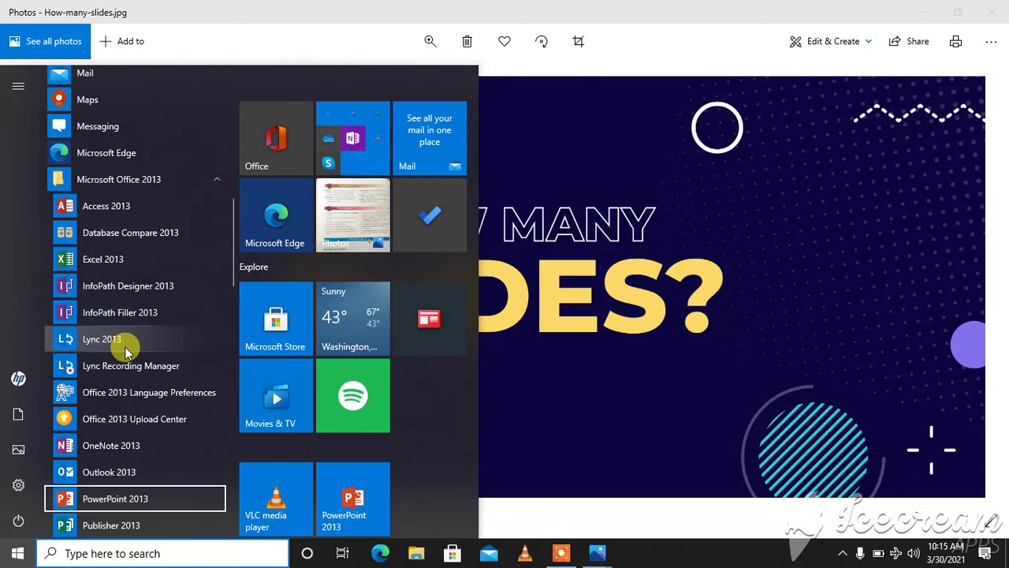
{"action": "key", "text": "Return"}
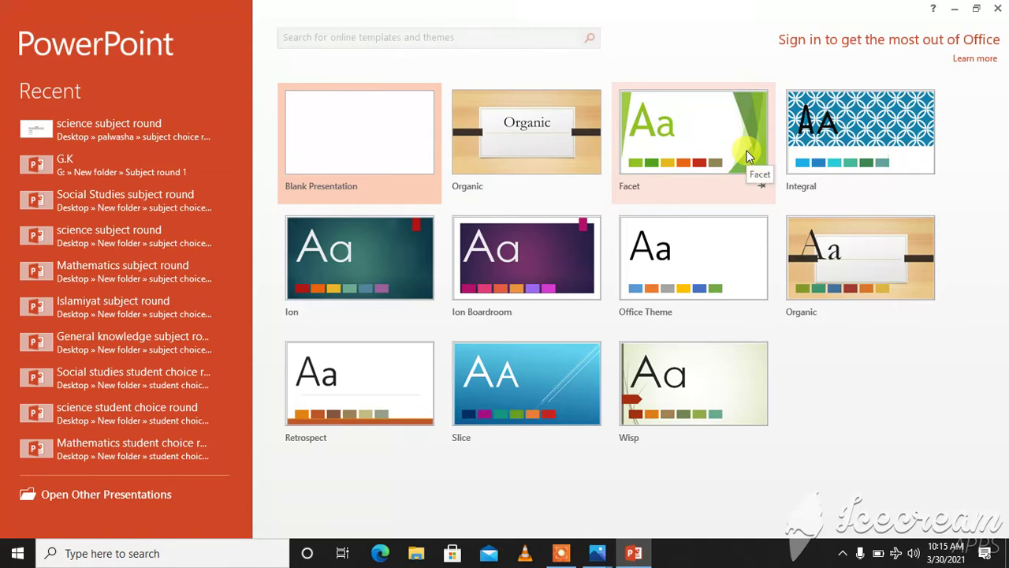
Step: Create Presentation1 from the Organic theme's light-wood variant after previewing the dark-wood one
{"action": "left_click", "coordinate": [560, 163]}
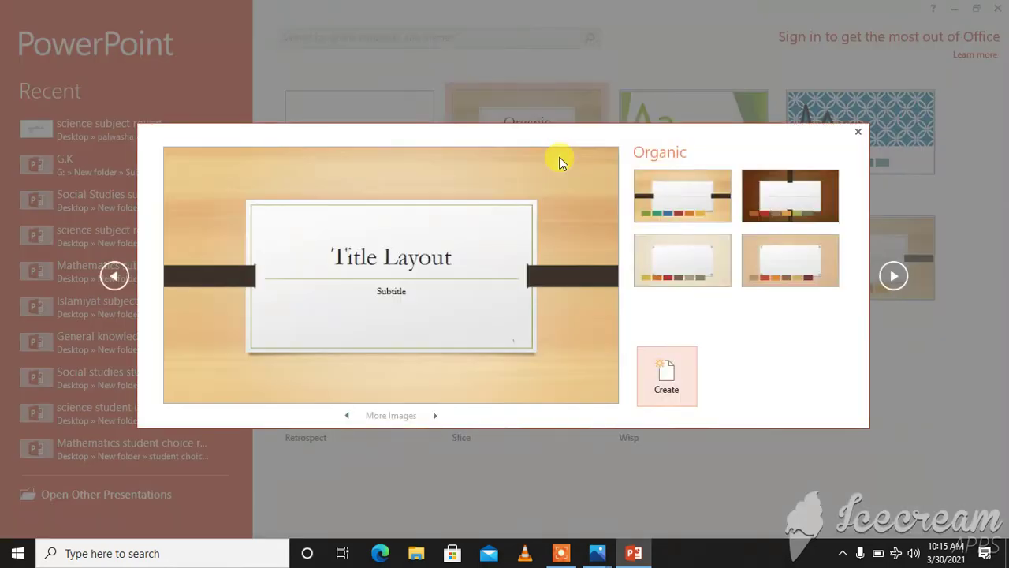
{"action": "left_click", "coordinate": [795, 199]}
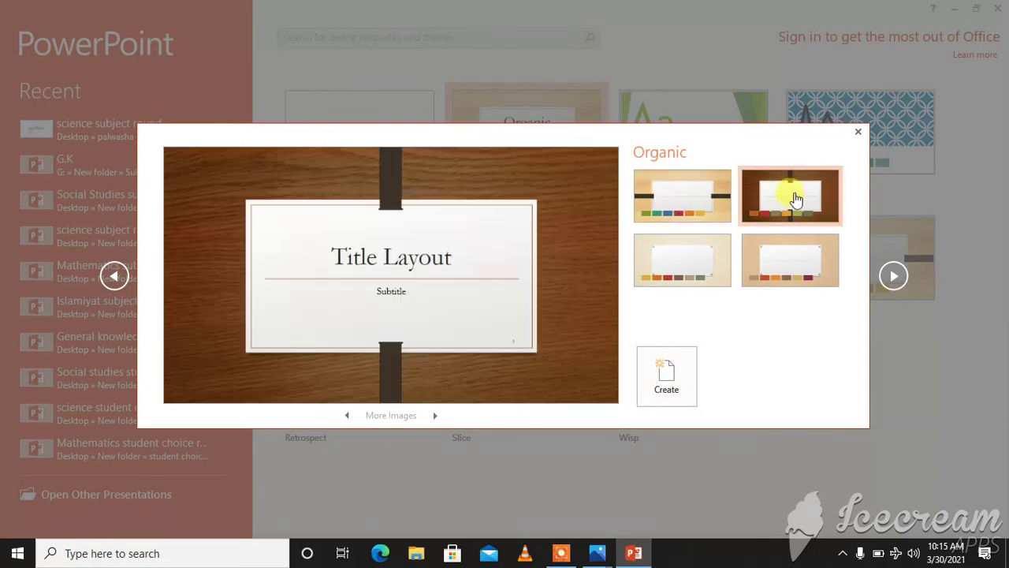
{"action": "left_click", "coordinate": [693, 192]}
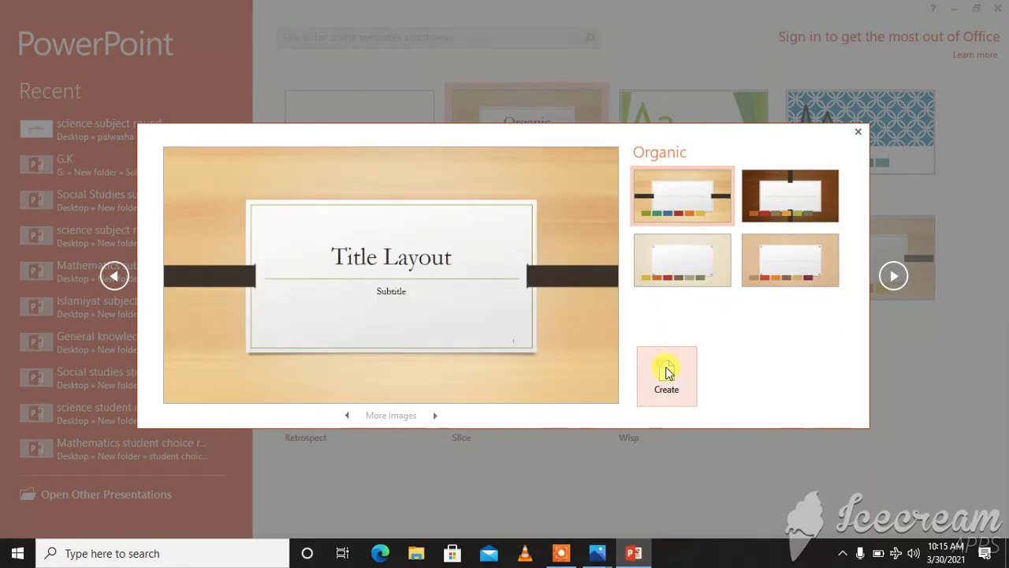
{"action": "left_click", "coordinate": [666, 375]}
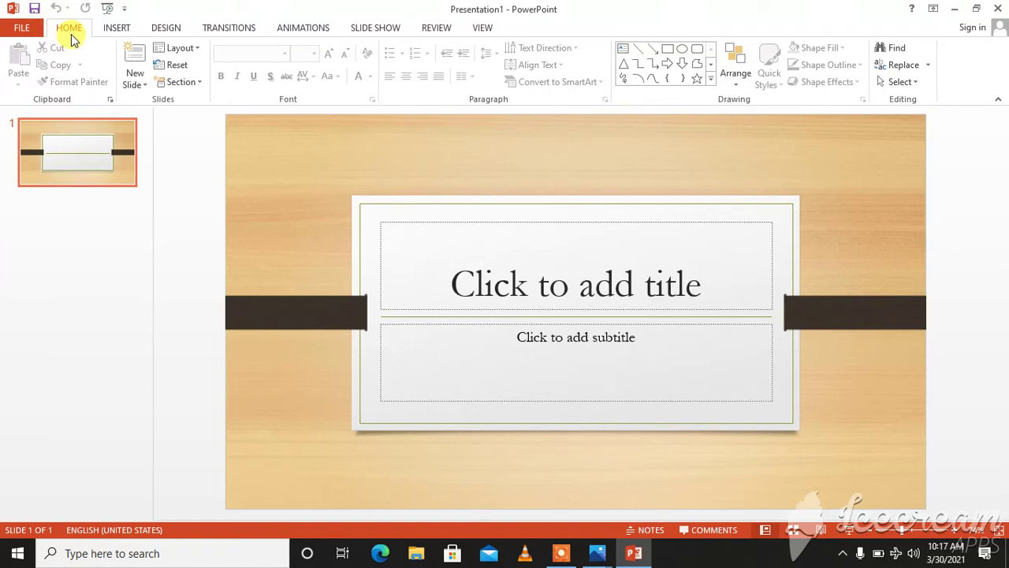
{"action": "left_click", "coordinate": [146, 87]}
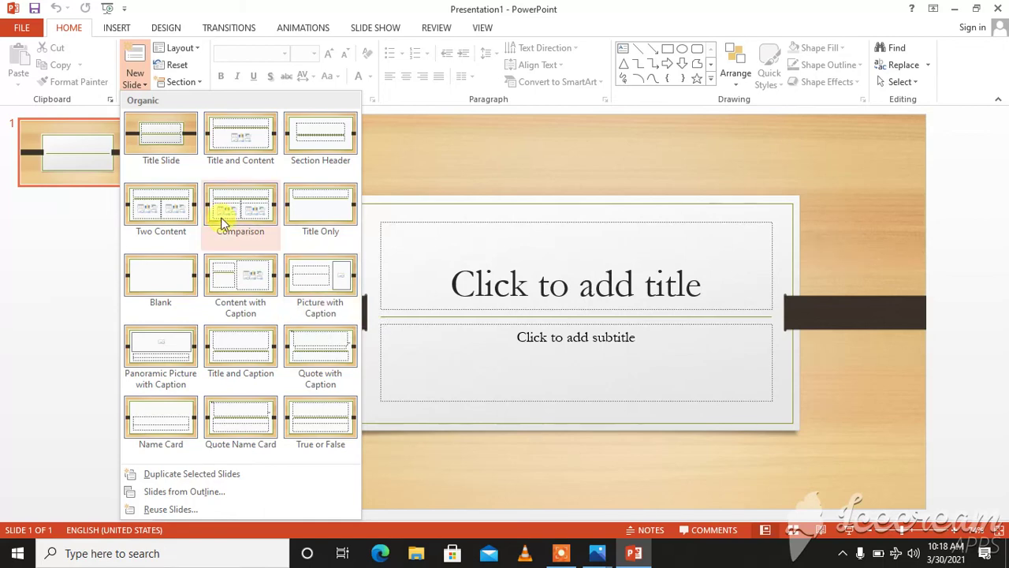
Step: Insert a second slide with the Title and Content layout after the title slide
{"action": "left_click", "coordinate": [134, 49]}
{"action": "left_click", "coordinate": [134, 50]}
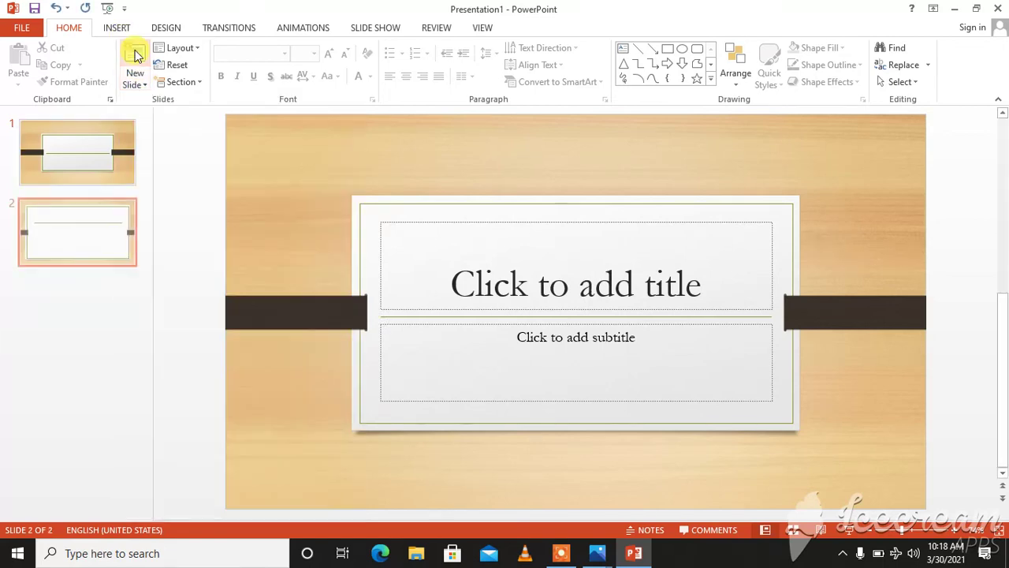